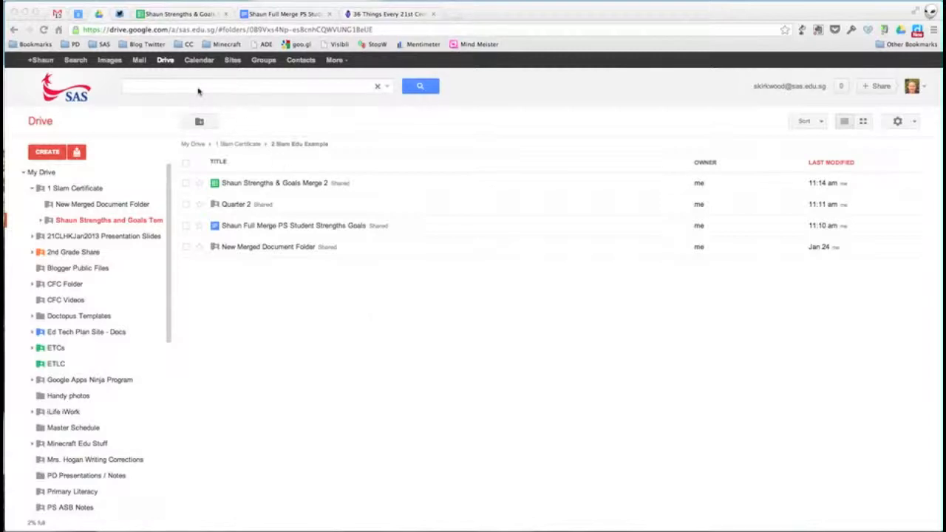
Switch to the Strengths & Goals Merge 2 spreadsheet and clear the merged document URLs, links and statuses in U2:W23
{"action": "left_click", "coordinate": [198, 88]}
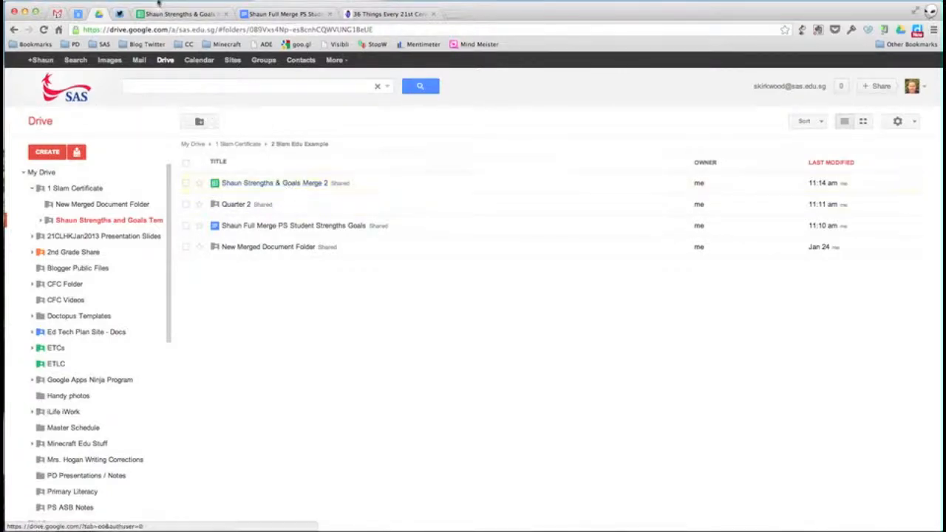
{"action": "left_click", "coordinate": [171, 16]}
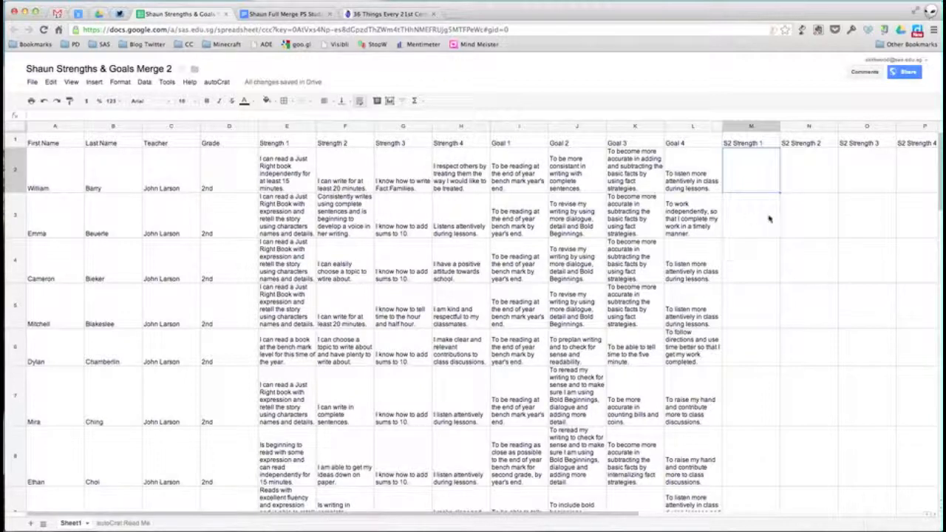
{"action": "scroll", "coordinate": [769, 218], "scroll_direction": "right", "scroll_amount": 6}
{"action": "scroll", "coordinate": [769, 218], "scroll_direction": "right", "scroll_amount": 2}
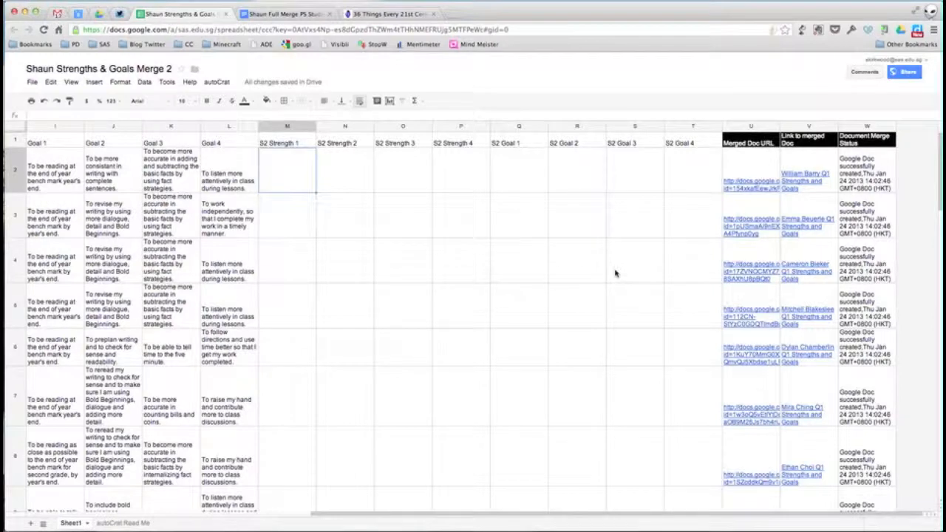
{"action": "left_click", "coordinate": [759, 165]}
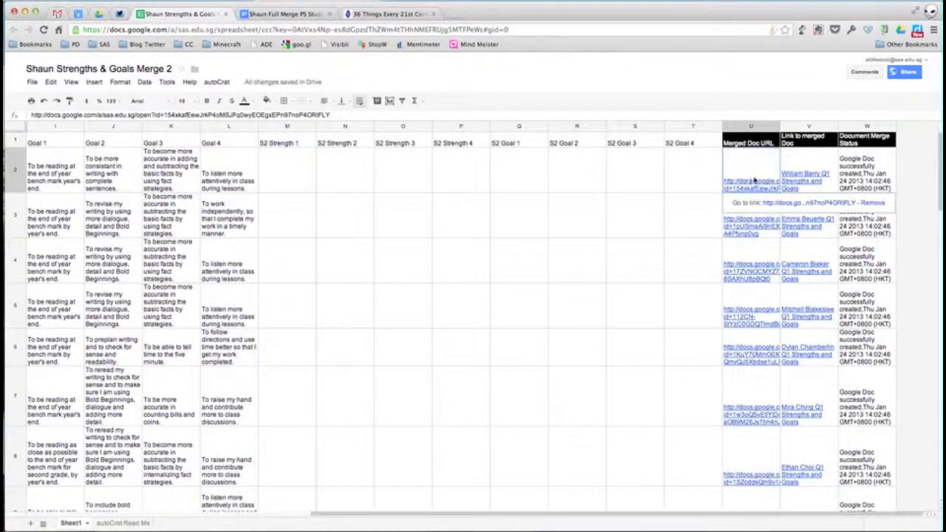
{"action": "scroll", "coordinate": [845, 309], "scroll_direction": "down", "scroll_amount": 2}
{"action": "scroll", "coordinate": [843, 309], "scroll_direction": "down", "scroll_amount": 15}
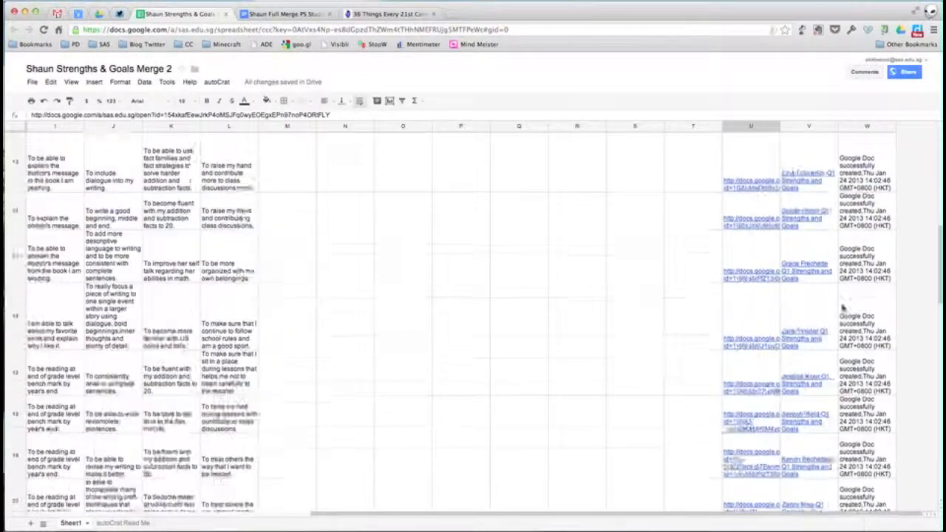
{"action": "scroll", "coordinate": [843, 309], "scroll_direction": "up", "scroll_amount": 5}
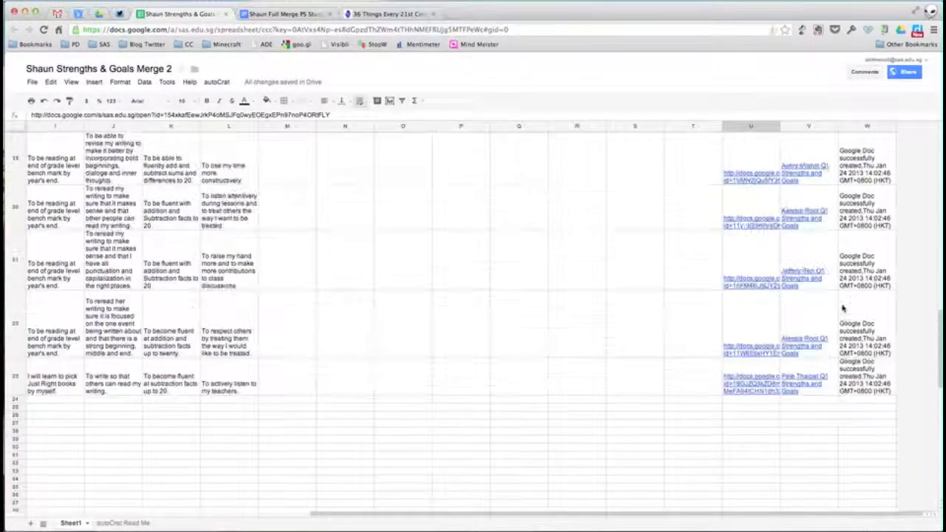
{"action": "left_click", "coordinate": [863, 376], "text": "shift"}
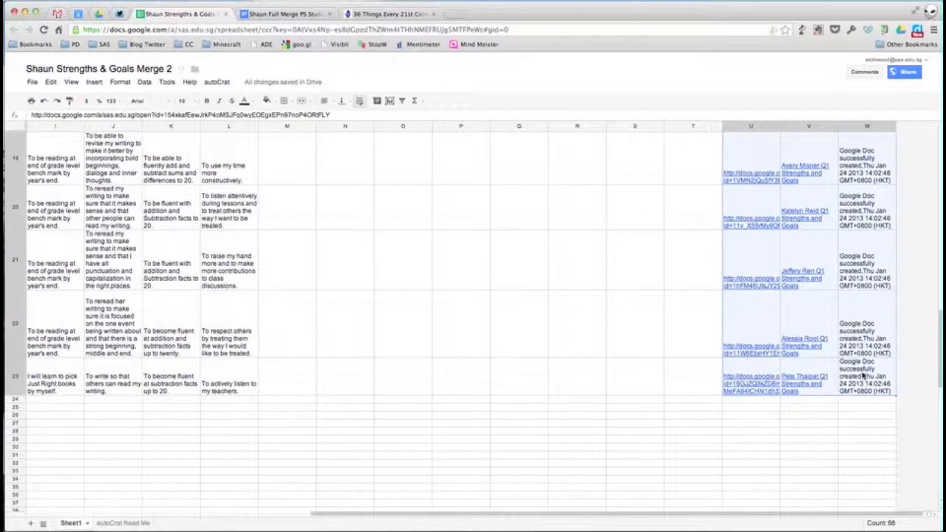
{"action": "key", "text": "Delete"}
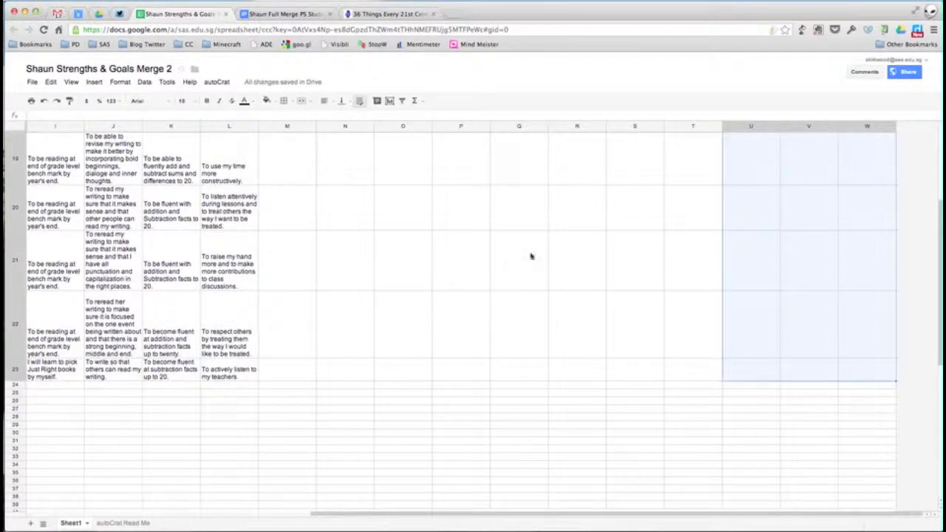
Paste the copied strengths and goals into the S2 Strength 1 to S2 Goal 4 columns, starting at M2
{"action": "scroll", "coordinate": [531, 257], "scroll_direction": "up", "scroll_amount": 5}
{"action": "scroll", "coordinate": [531, 257], "scroll_direction": "up", "scroll_amount": 3}
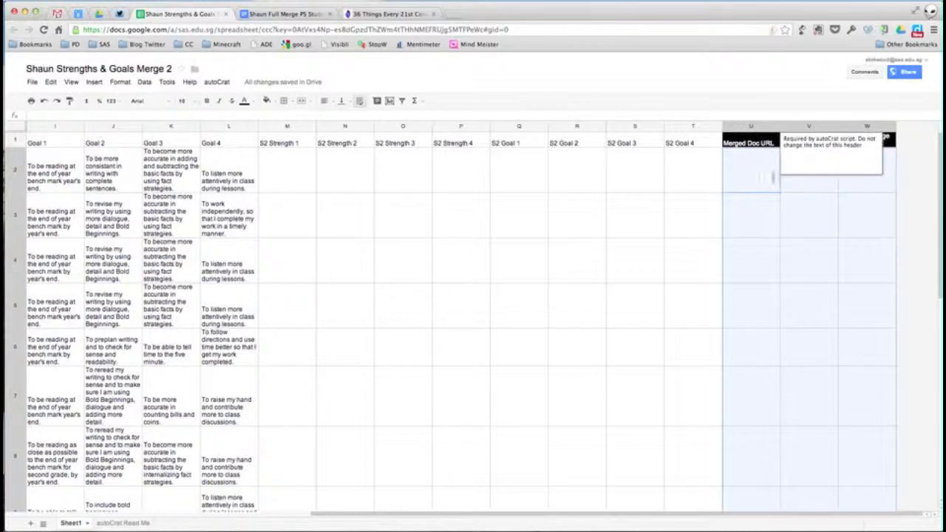
{"action": "left_click", "coordinate": [290, 194]}
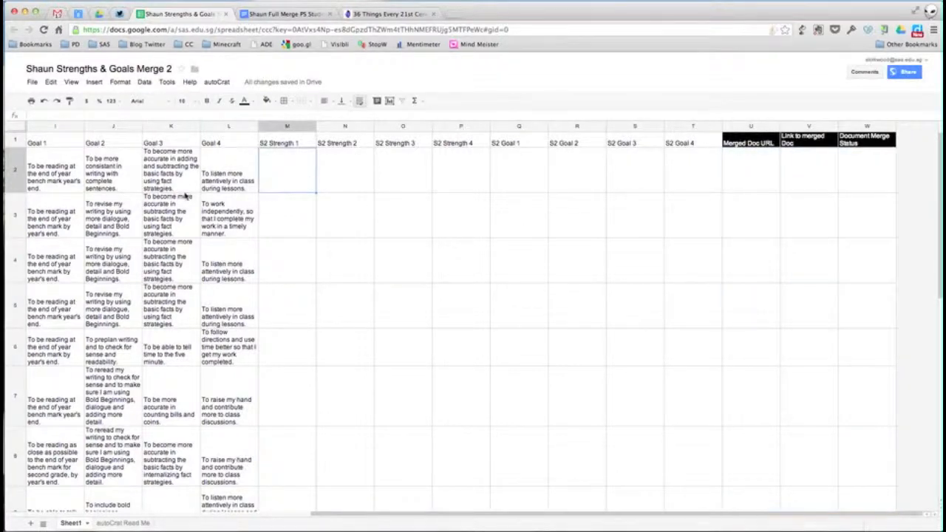
{"action": "key", "text": "super+v"}
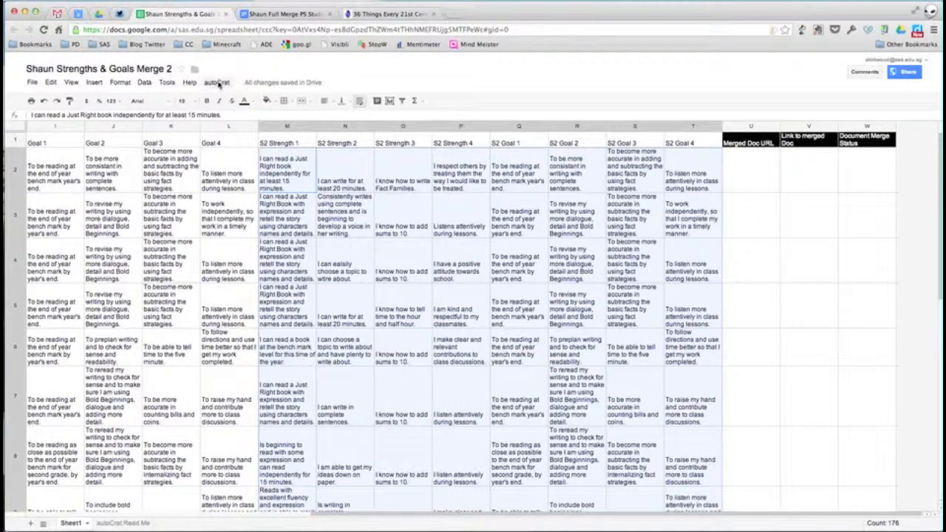
Set the autoCrat merge type's file naming convention to "$firstName $lastName Q2 Strengths and Goals" and save the settings
{"action": "left_click", "coordinate": [217, 83]}
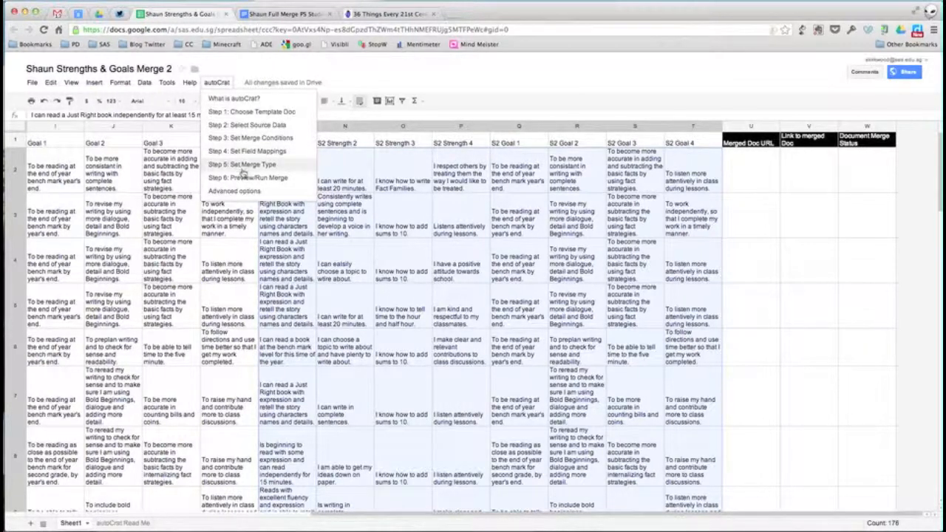
{"action": "left_click", "coordinate": [244, 172]}
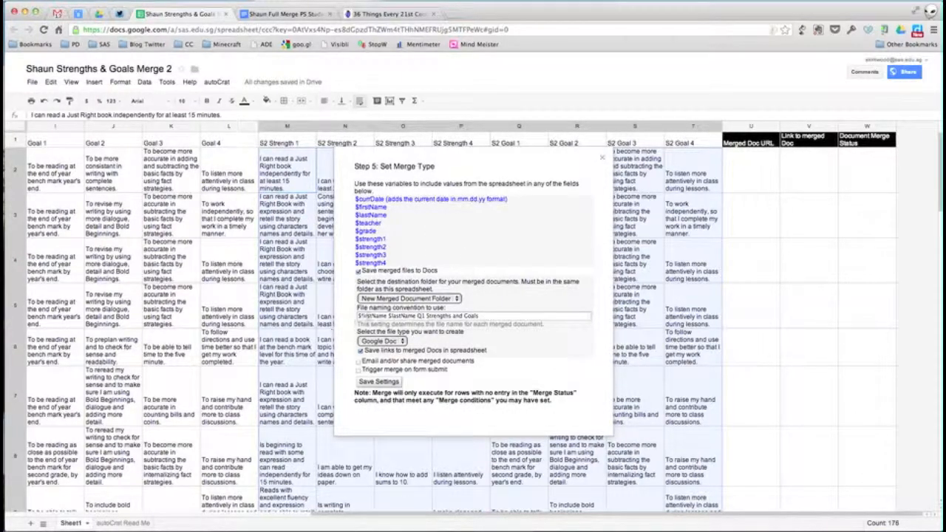
{"action": "left_click", "coordinate": [425, 317]}
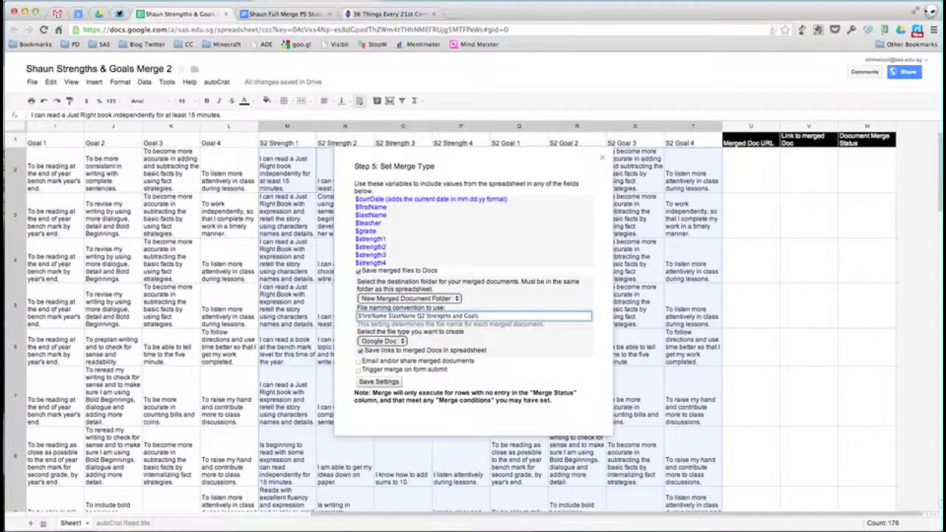
{"action": "left_click", "coordinate": [390, 383]}
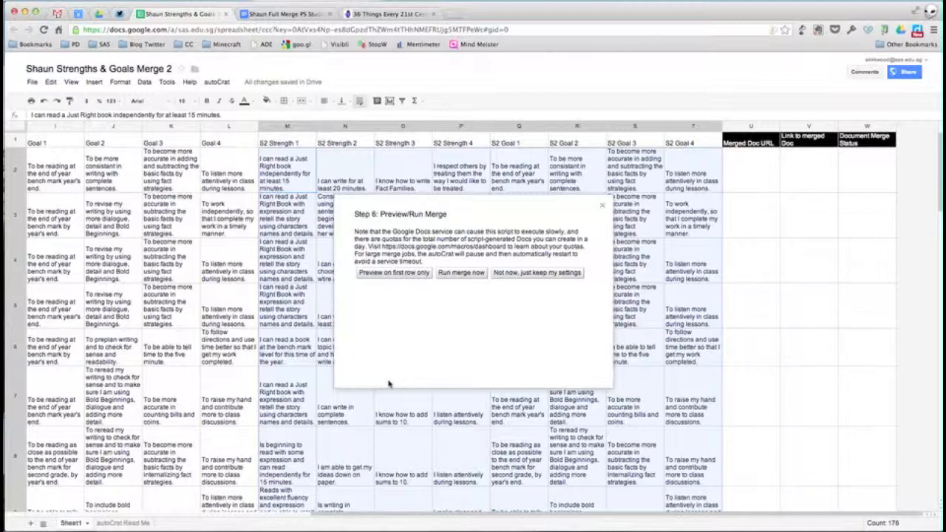
Run the autoCrat merge for all rows and review the new document links in the sheet
{"action": "left_click", "coordinate": [461, 274]}
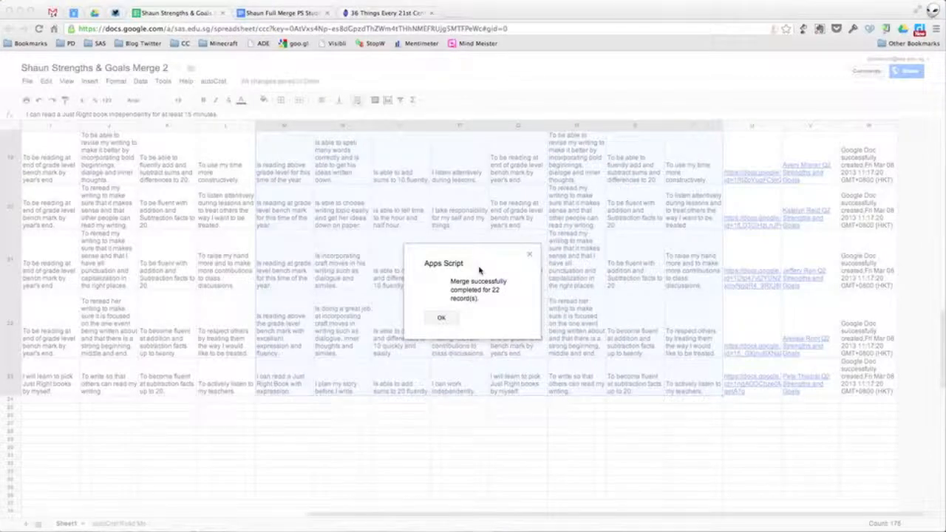
{"action": "left_click", "coordinate": [440, 319]}
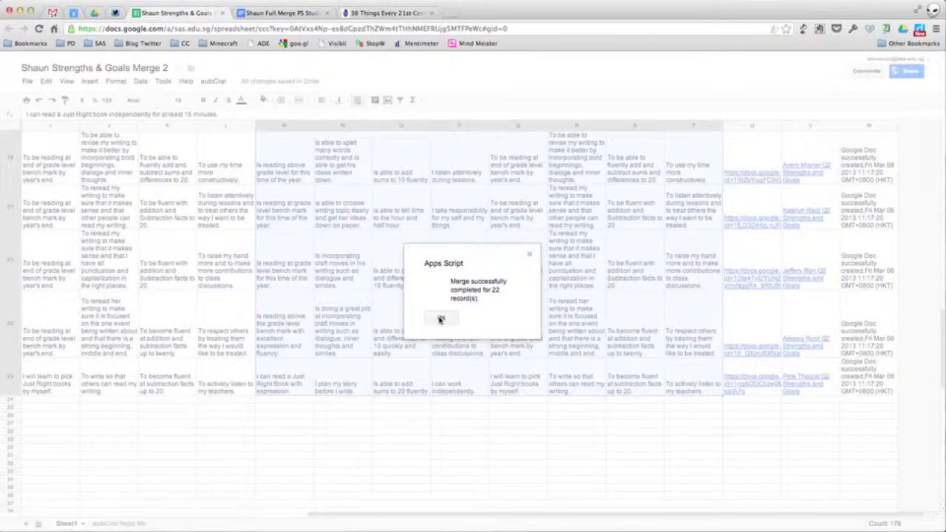
{"action": "left_click", "coordinate": [440, 320]}
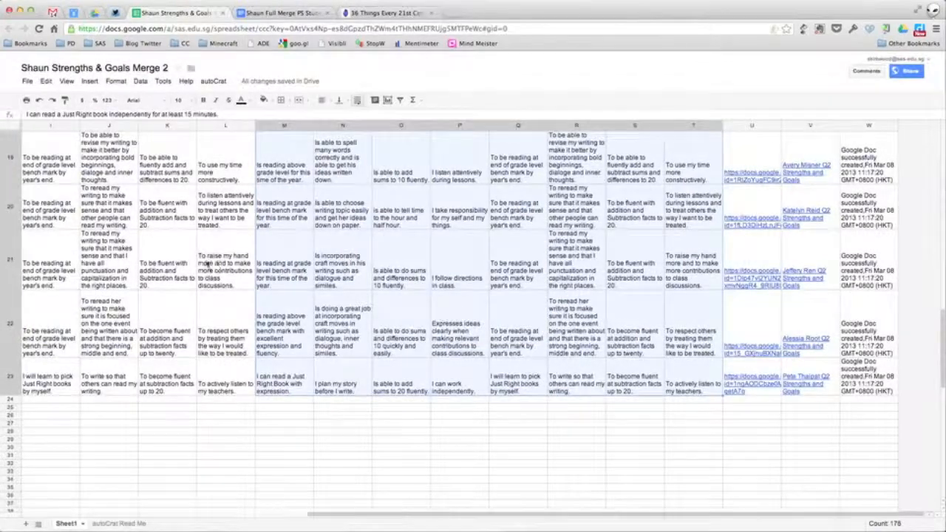
{"action": "scroll", "coordinate": [209, 264], "scroll_direction": "up", "scroll_amount": 10}
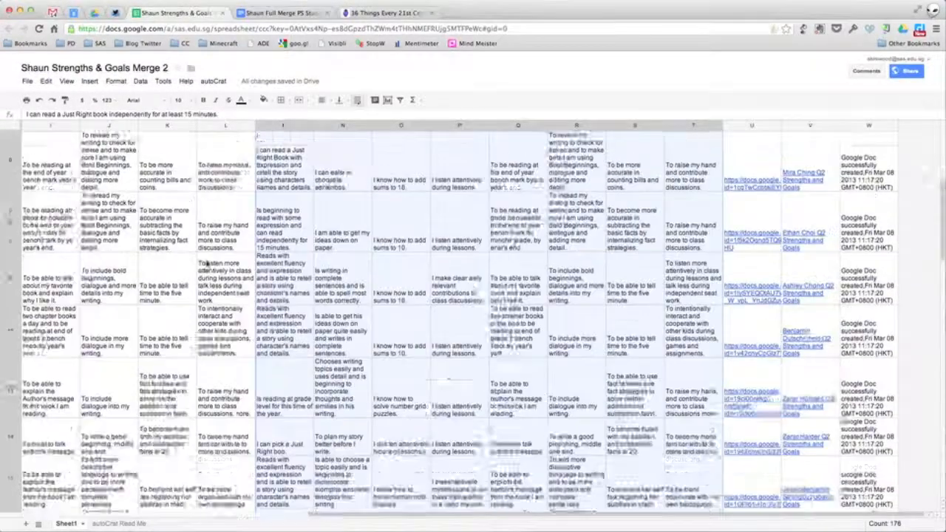
{"action": "scroll", "coordinate": [209, 263], "scroll_direction": "up", "scroll_amount": 1}
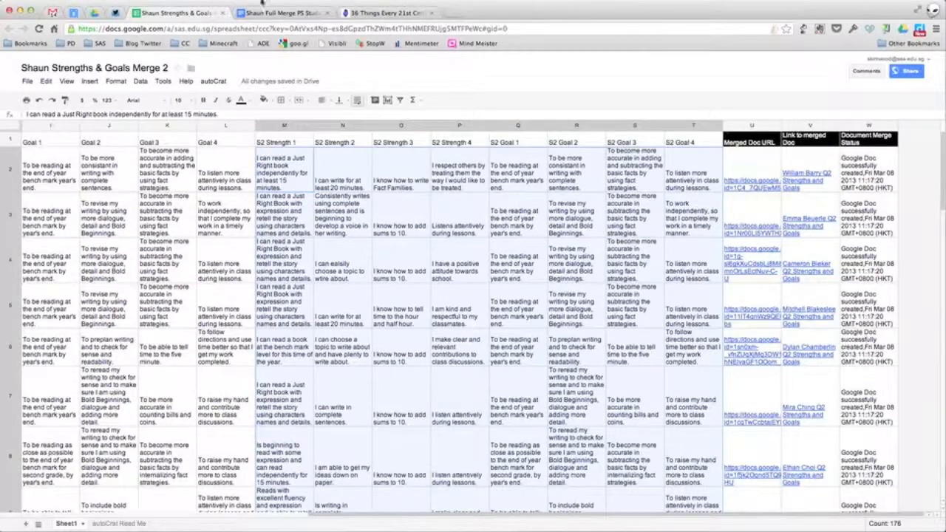
Switch to Drive and look through the Q2 documents and their sorting options in the New Merged Document Folder
{"action": "left_click", "coordinate": [97, 14]}
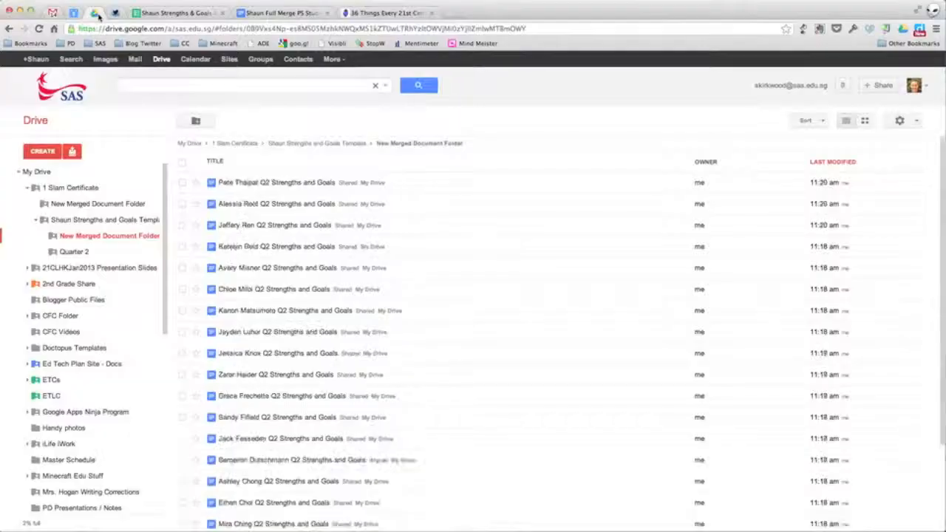
{"action": "left_click", "coordinate": [72, 222]}
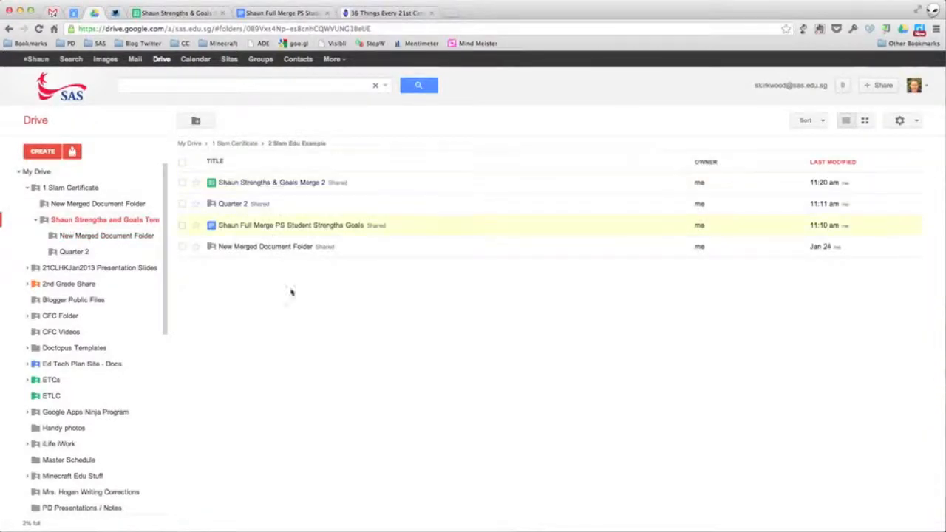
{"action": "left_click", "coordinate": [237, 251]}
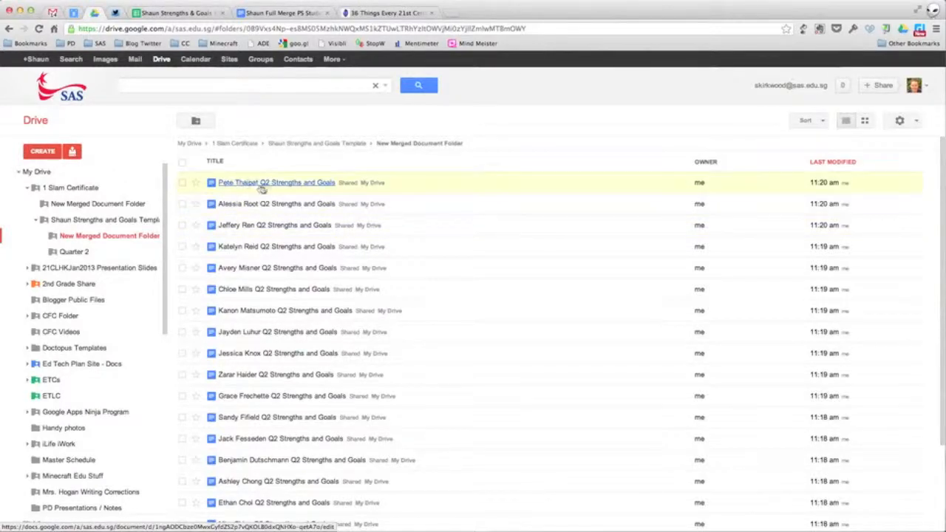
{"action": "scroll", "coordinate": [257, 332], "scroll_direction": "down", "scroll_amount": 4}
{"action": "scroll", "coordinate": [260, 335], "scroll_direction": "down", "scroll_amount": 1}
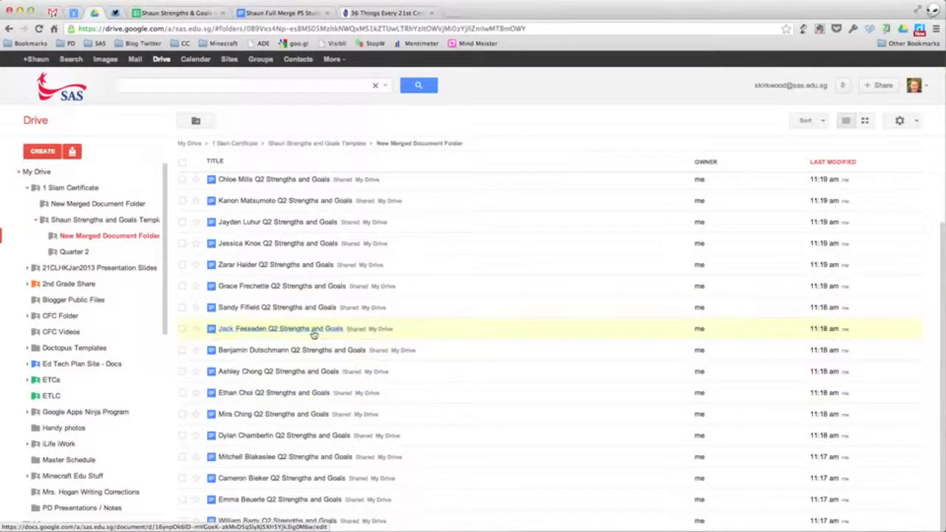
{"action": "left_click", "coordinate": [861, 163]}
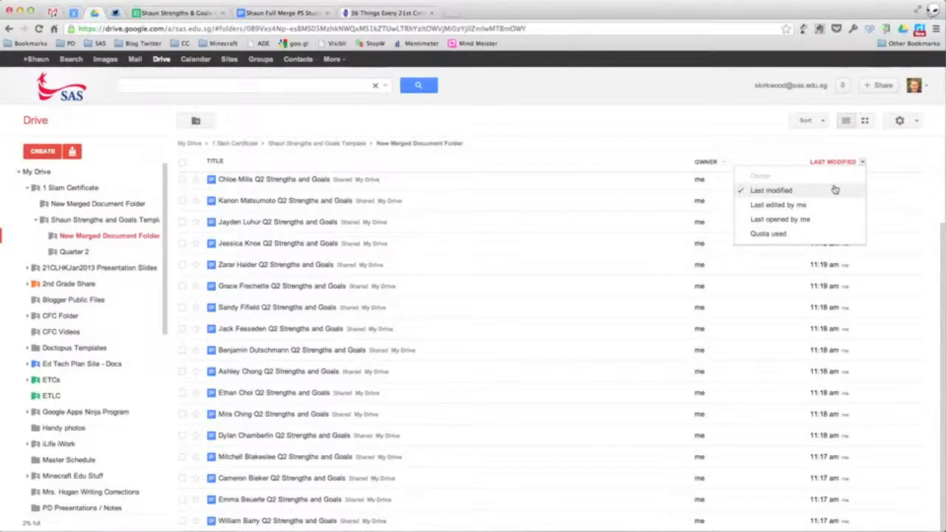
{"action": "left_click", "coordinate": [598, 132]}
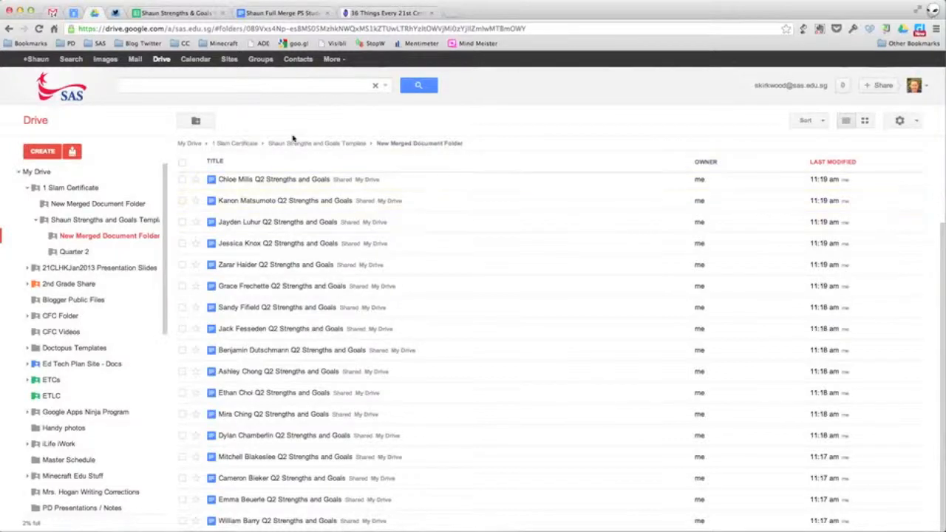
Return to the merge spreadsheet and correct the misspelled word in the S2 Strength 2 cell N4 to "easily"
{"action": "left_click", "coordinate": [180, 13]}
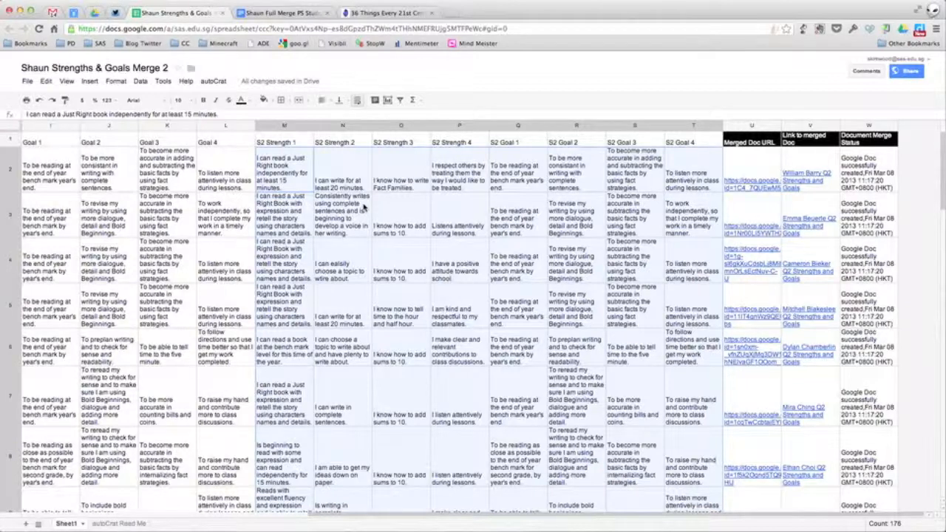
{"action": "left_click", "coordinate": [361, 261]}
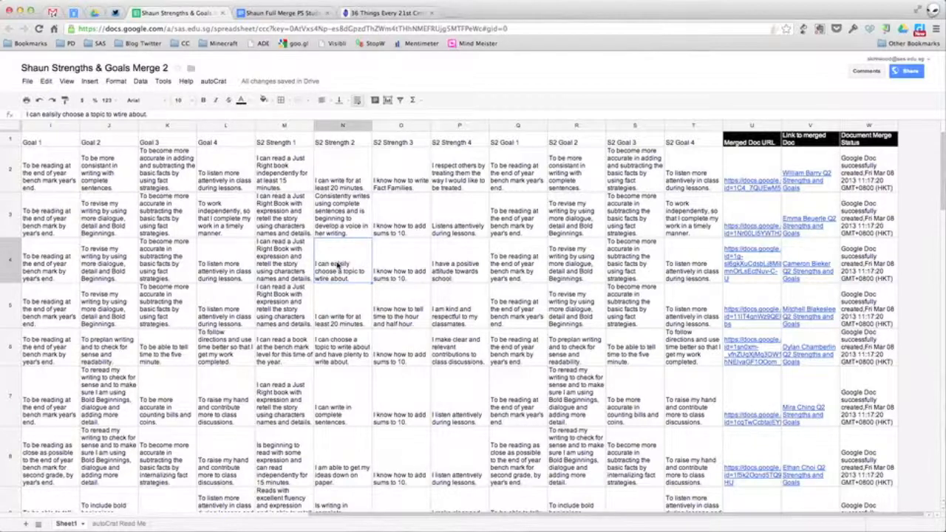
{"action": "double_click", "coordinate": [337, 264]}
{"action": "double_click", "coordinate": [338, 243]}
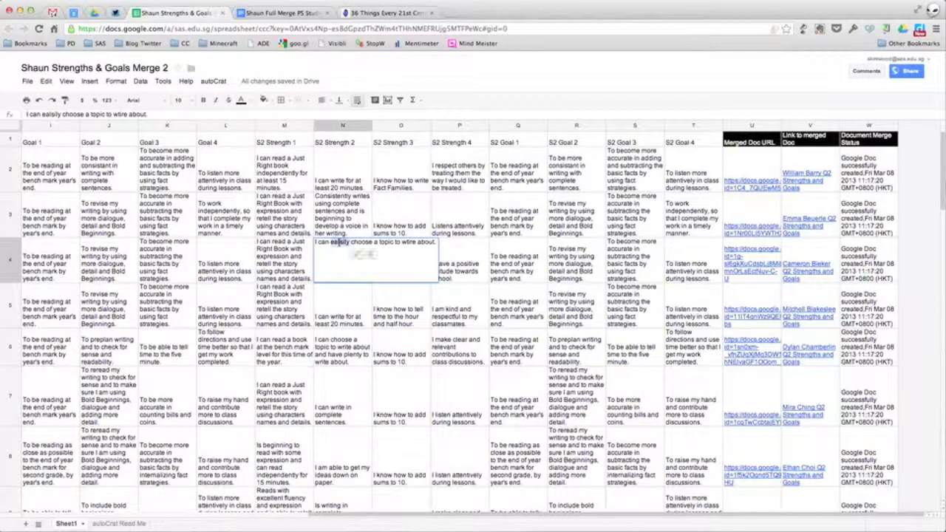
{"action": "type", "text": "easily"}
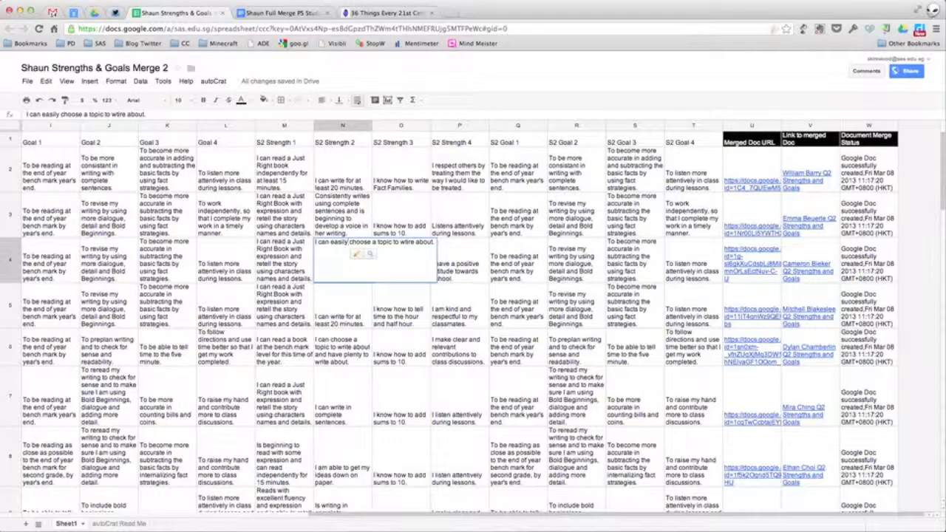
{"action": "key", "text": "Return"}
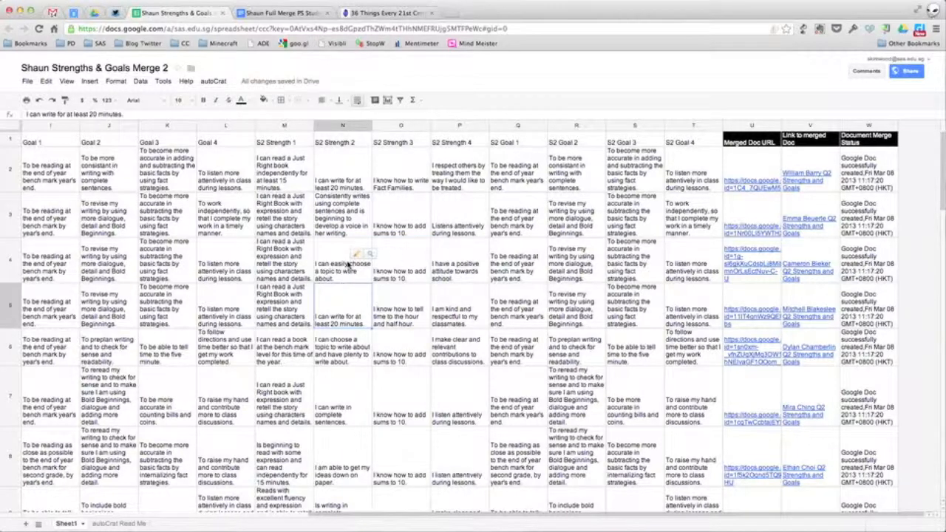
{"action": "left_click", "coordinate": [349, 266]}
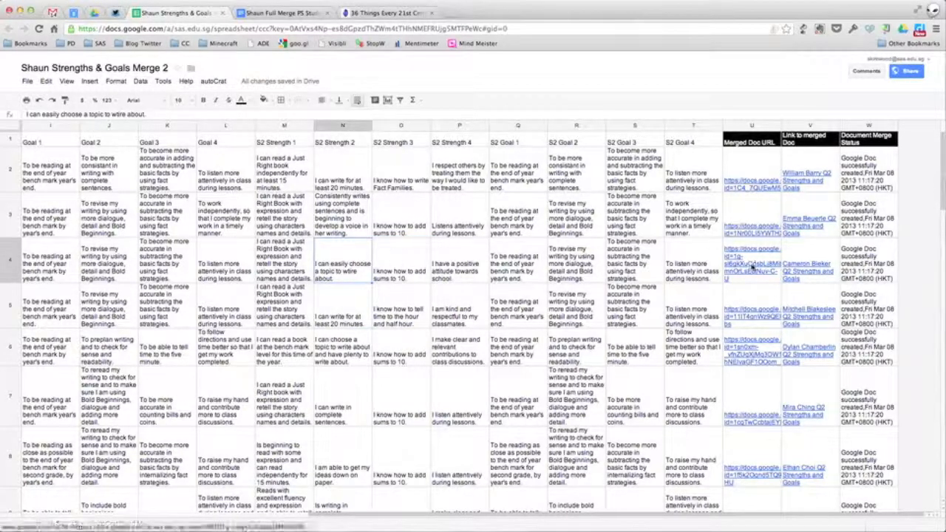
Clear the merged document URL, link and merge status in cells U4:W4 and run the autoCrat merge again for that row
{"action": "left_click_drag", "start_coordinate": [871, 260], "coordinate": [769, 257]}
{"action": "key", "text": "Delete"}
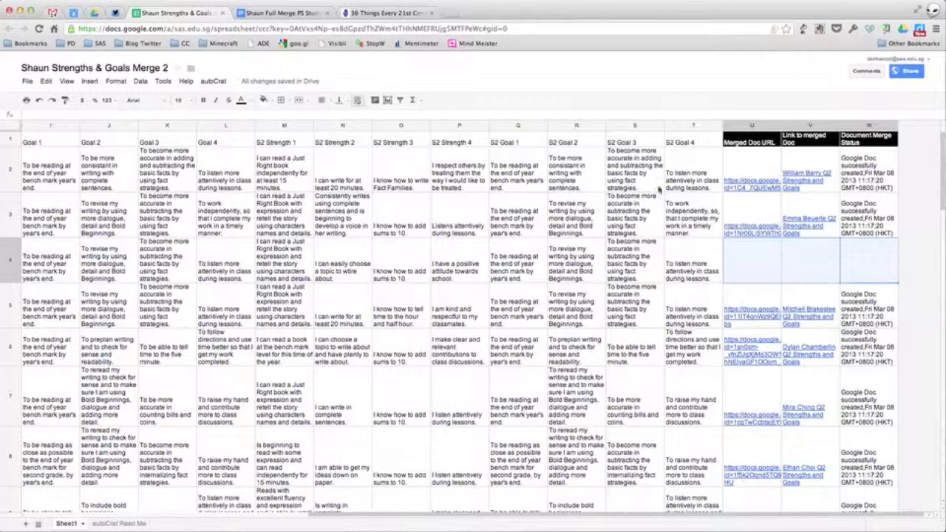
{"action": "left_click", "coordinate": [214, 81]}
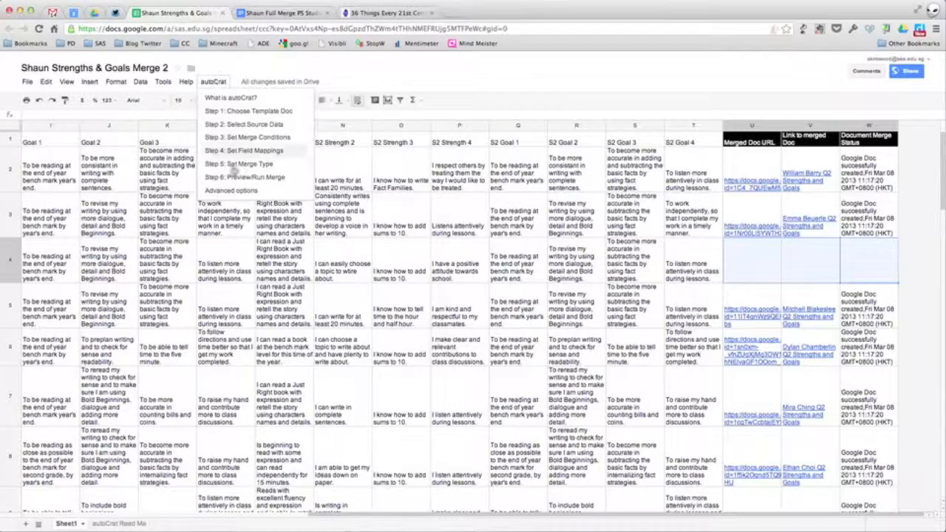
{"action": "left_click", "coordinate": [238, 179]}
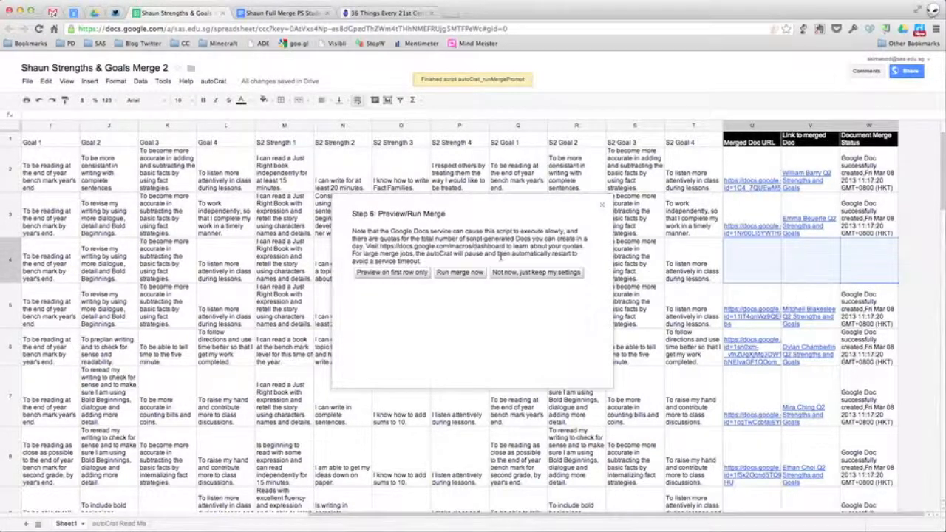
{"action": "left_click", "coordinate": [456, 274]}
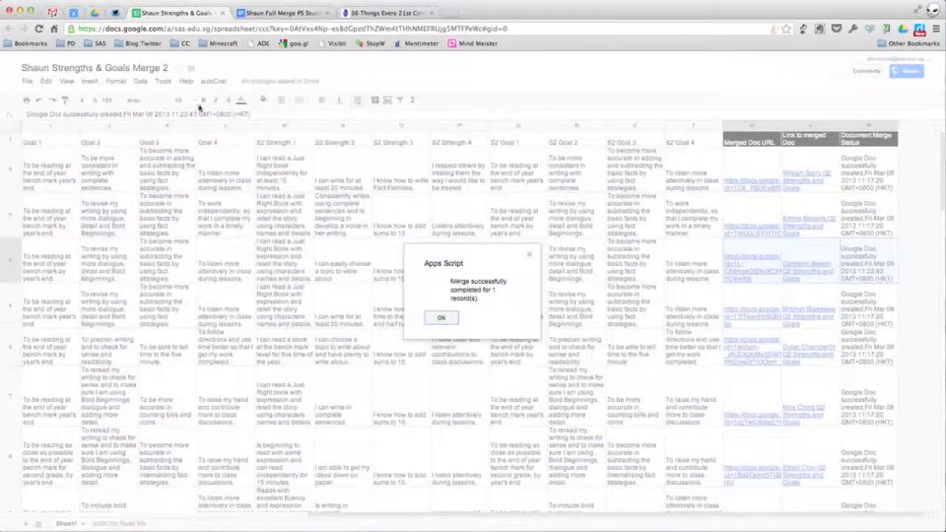
{"action": "left_click", "coordinate": [442, 317]}
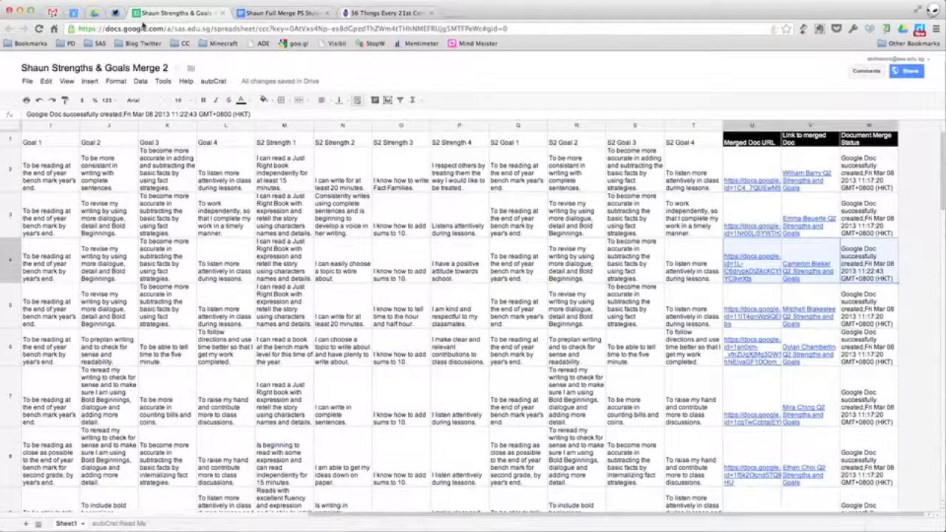
Switch to Drive and move only the corrected student's older 11:17 am Q2 Strengths and Goals document to the trash
{"action": "left_click", "coordinate": [94, 13]}
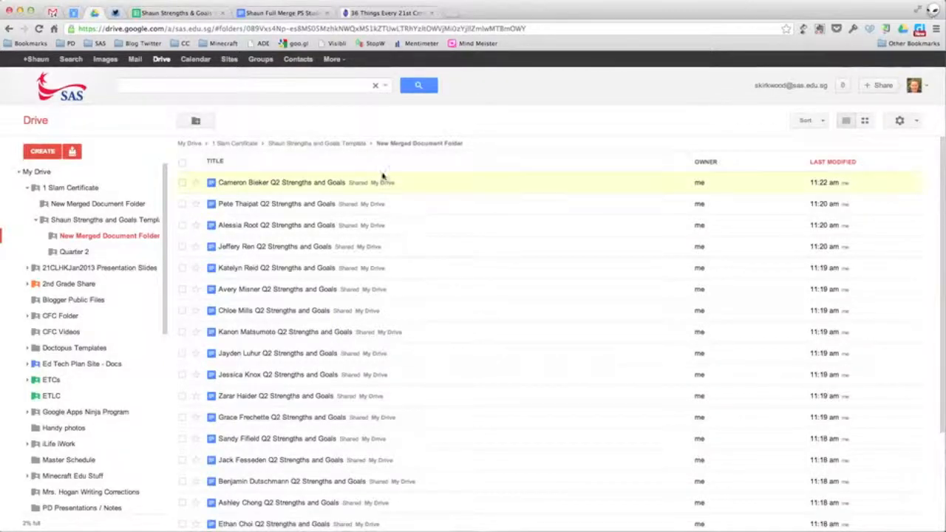
{"action": "left_click", "coordinate": [182, 183]}
{"action": "scroll", "coordinate": [183, 321], "scroll_direction": "down", "scroll_amount": 4}
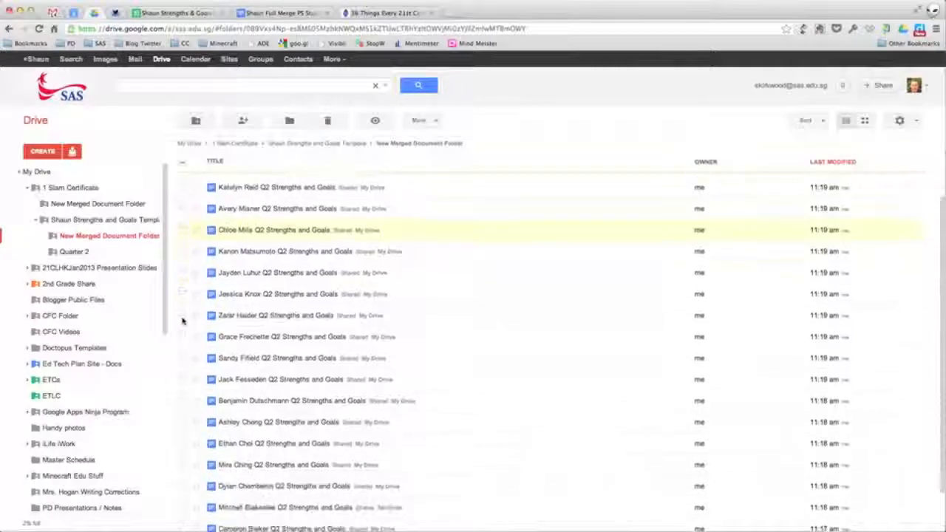
{"action": "left_click", "coordinate": [182, 480]}
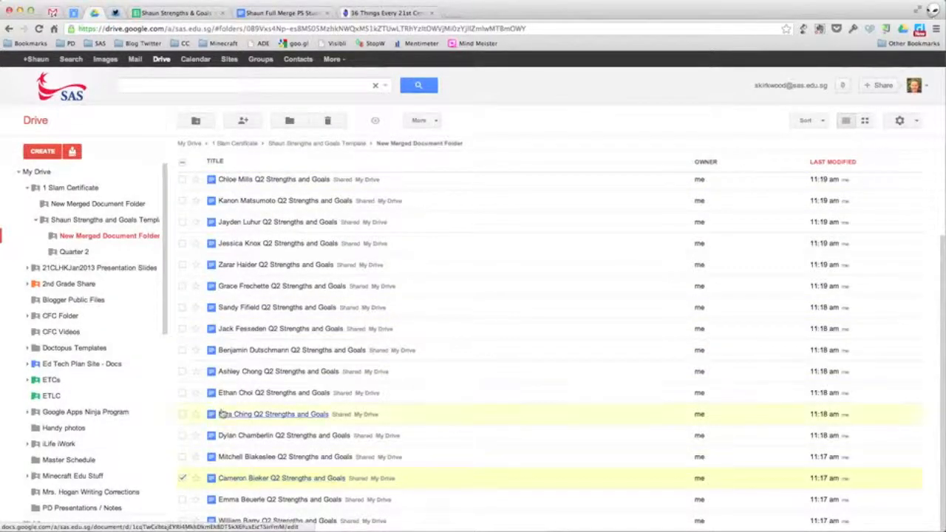
{"action": "scroll", "coordinate": [223, 414], "scroll_direction": "up", "scroll_amount": 4}
{"action": "left_click", "coordinate": [183, 183]}
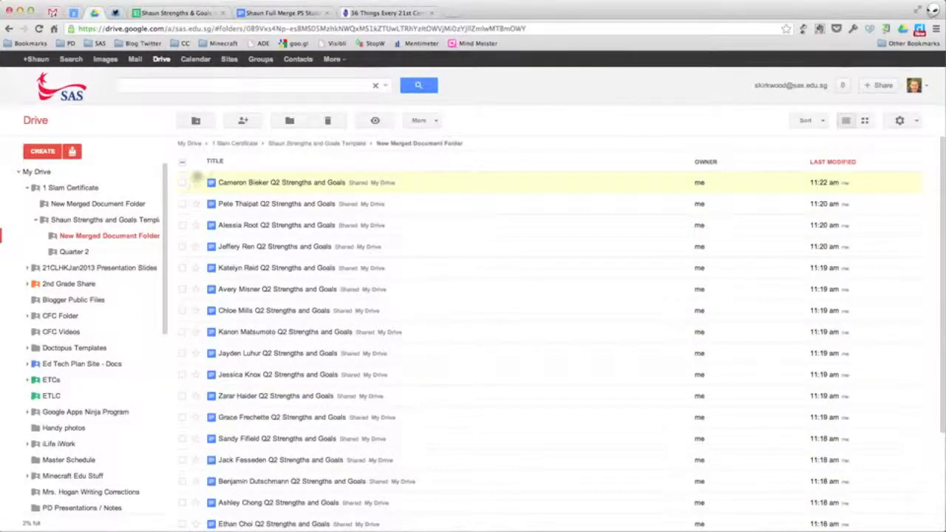
{"action": "left_click", "coordinate": [327, 120]}
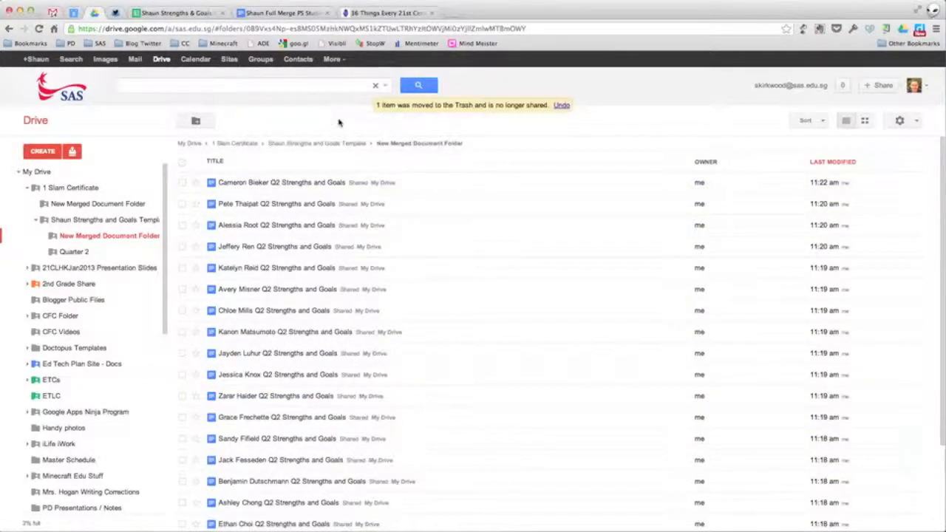